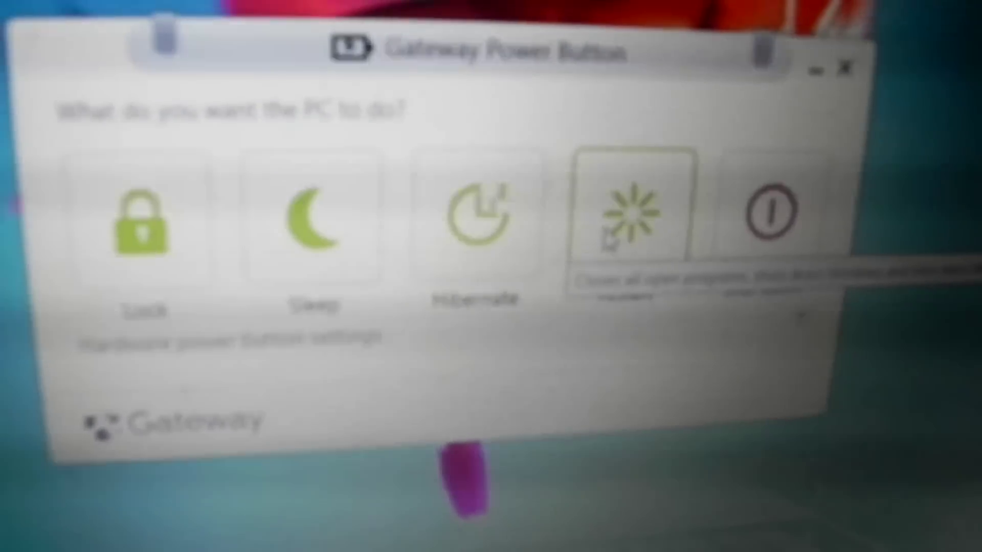
# Restart the laptop from the Gateway Power Button Restart tile.
pyautogui.click(636, 192)
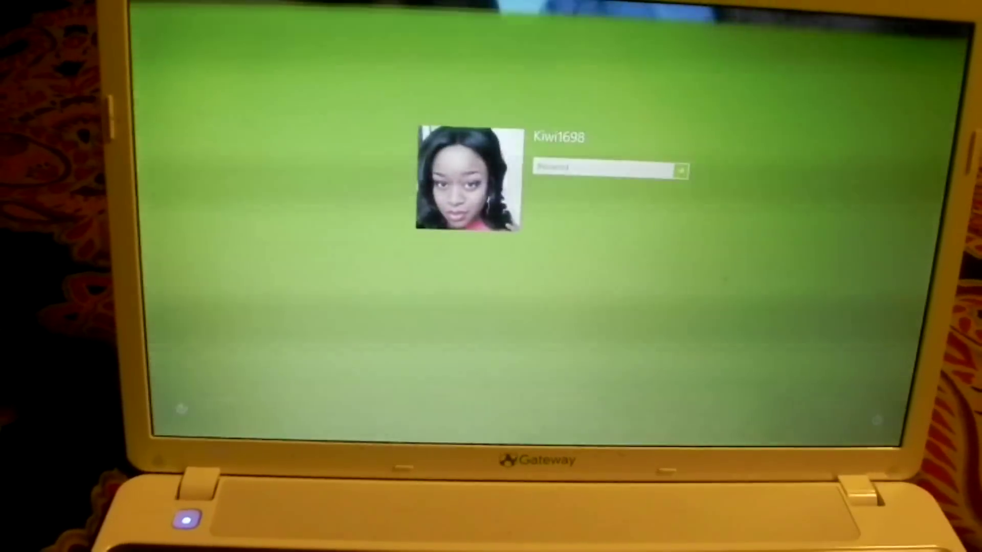
pyautogui.write('•••')
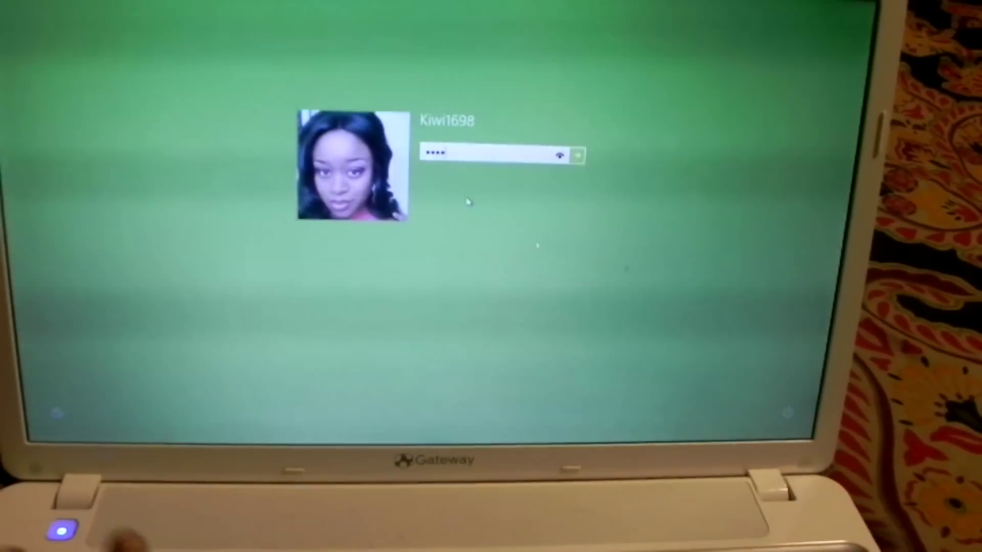
pyautogui.write('•••••')
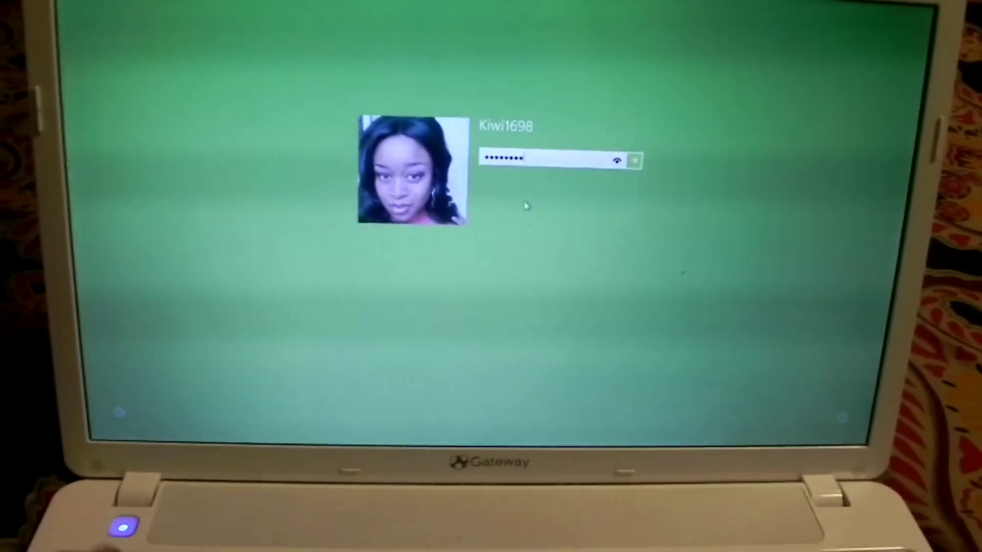
# Submit the account password to sign in to Windows 8.
pyautogui.press('Return')
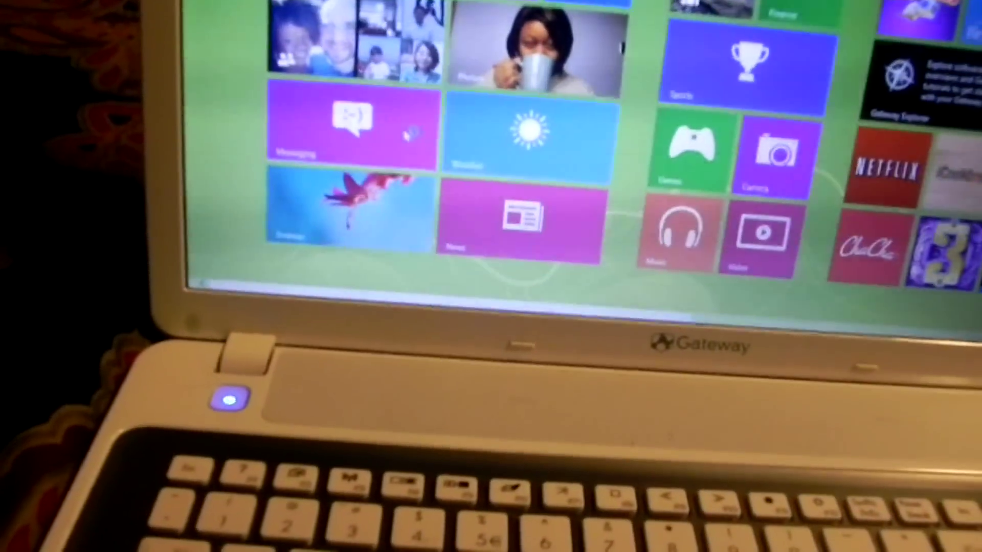
# Leave the Start screen for the desktop with Windows+D.
pyautogui.press('super+d')
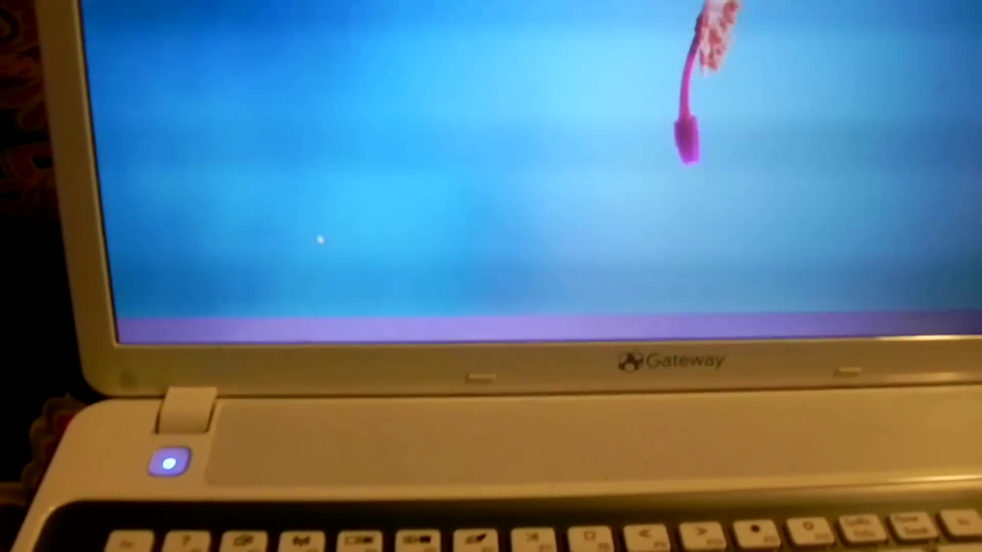